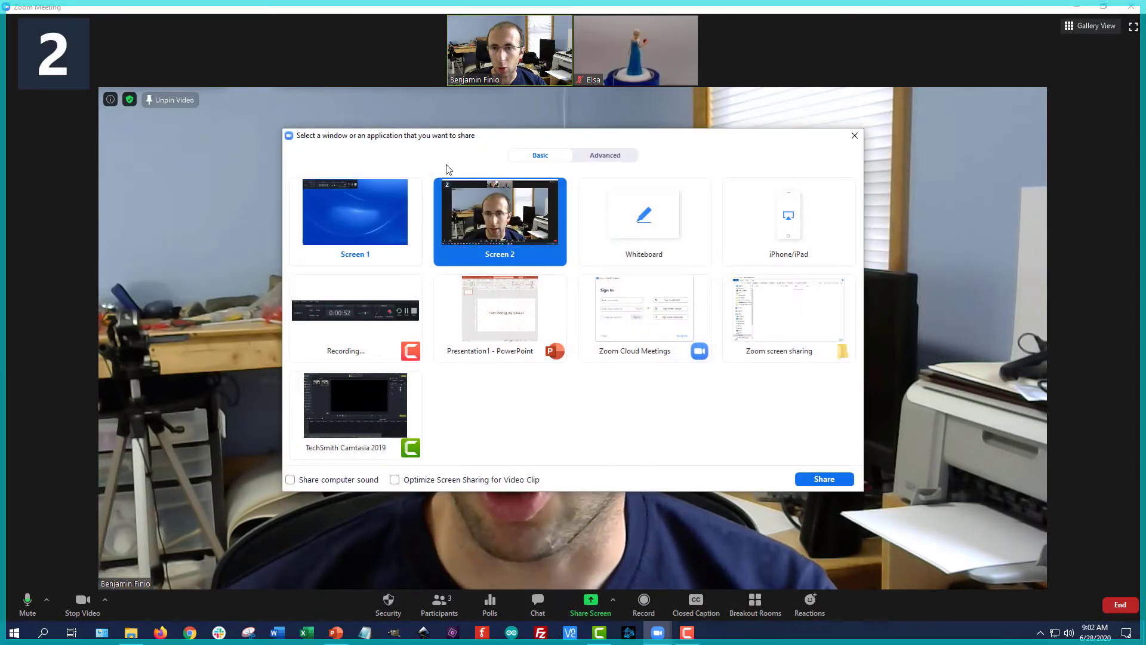
# Step: Share the whole of Screen 2 in the meeting and move the floating participant video clear of the presentation window
pyautogui.moveTo(422, 140); pyautogui.dragTo(689, 48)
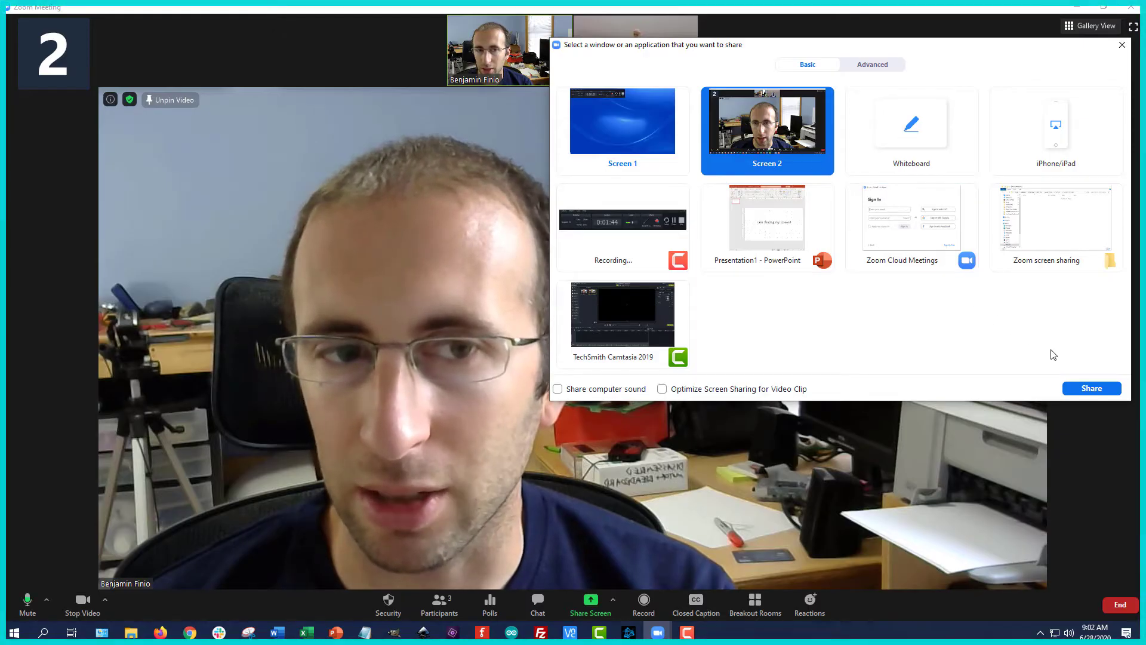
pyautogui.click(1092, 388)
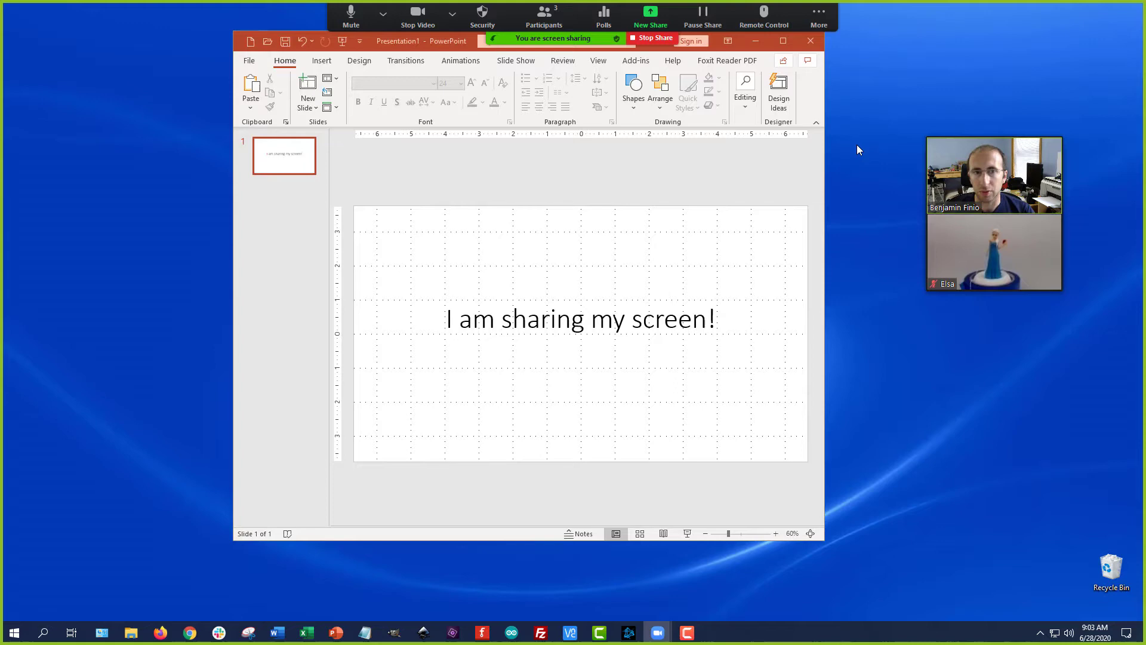
pyautogui.click(819, 18)
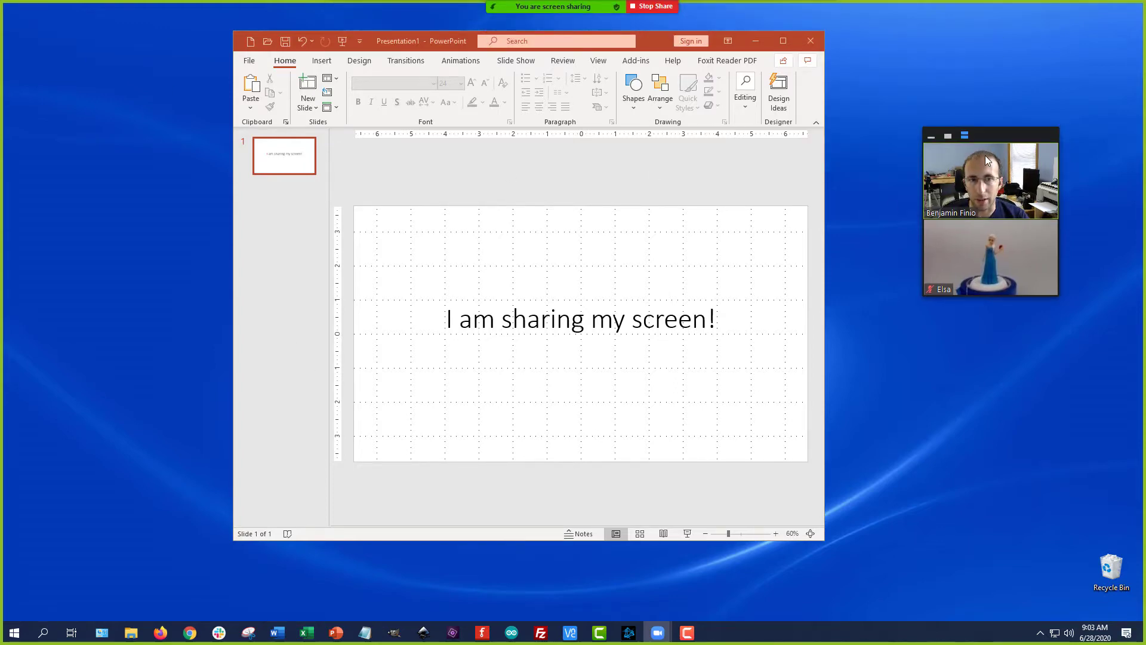
pyautogui.moveTo(999, 129); pyautogui.dragTo(964, 88)
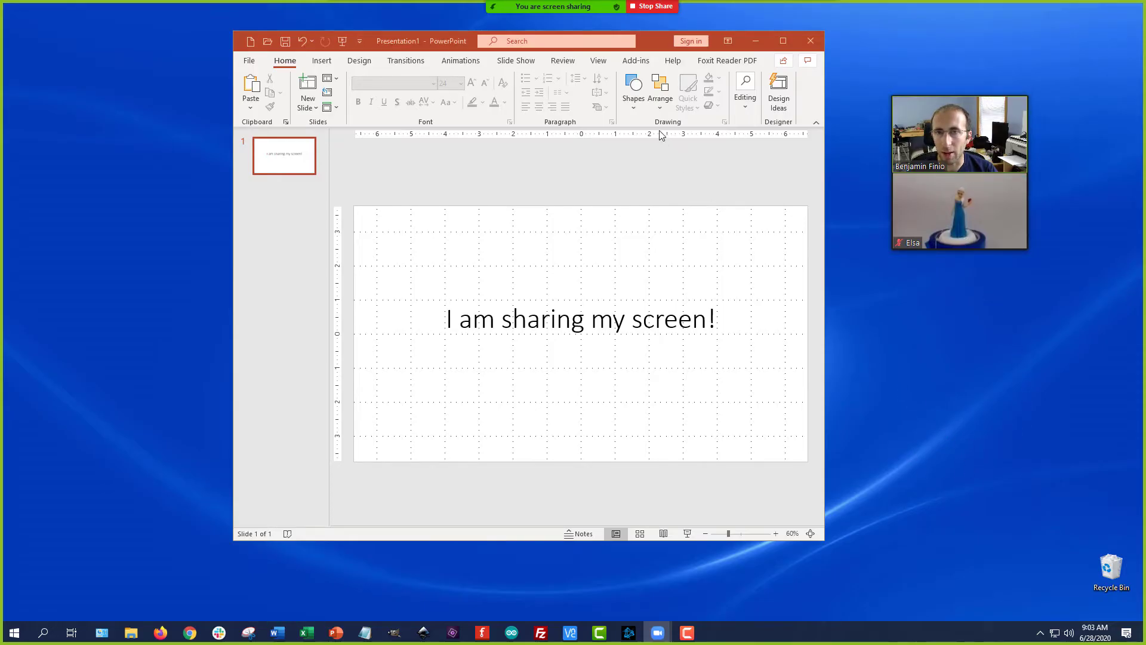
# Step: Look through the microphone, speaker and camera options available in the meeting controls while sharing
pyautogui.moveTo(552, 6)
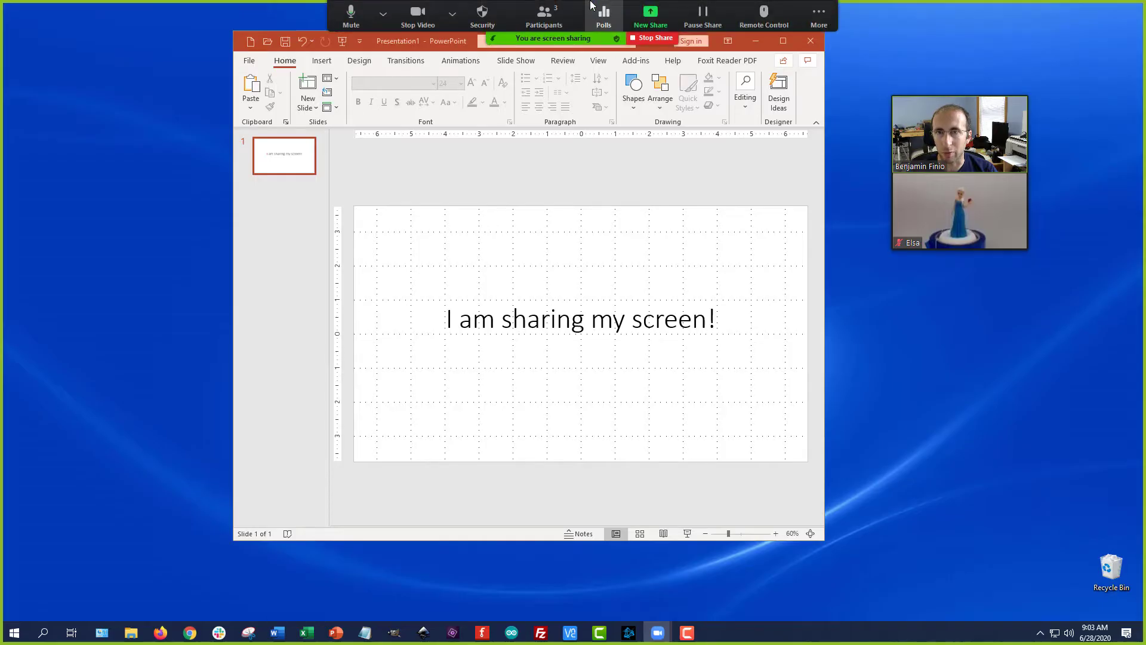
pyautogui.click(452, 13)
pyautogui.click(383, 13)
pyautogui.click(452, 13)
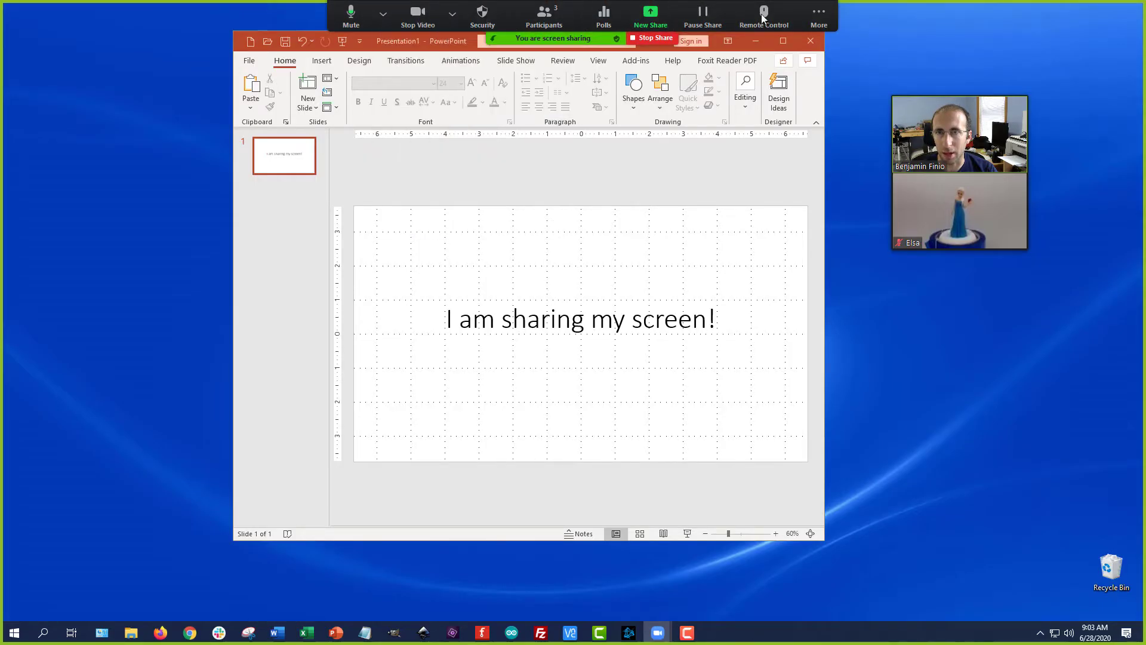
pyautogui.click(819, 13)
pyautogui.click(452, 13)
pyautogui.click(383, 14)
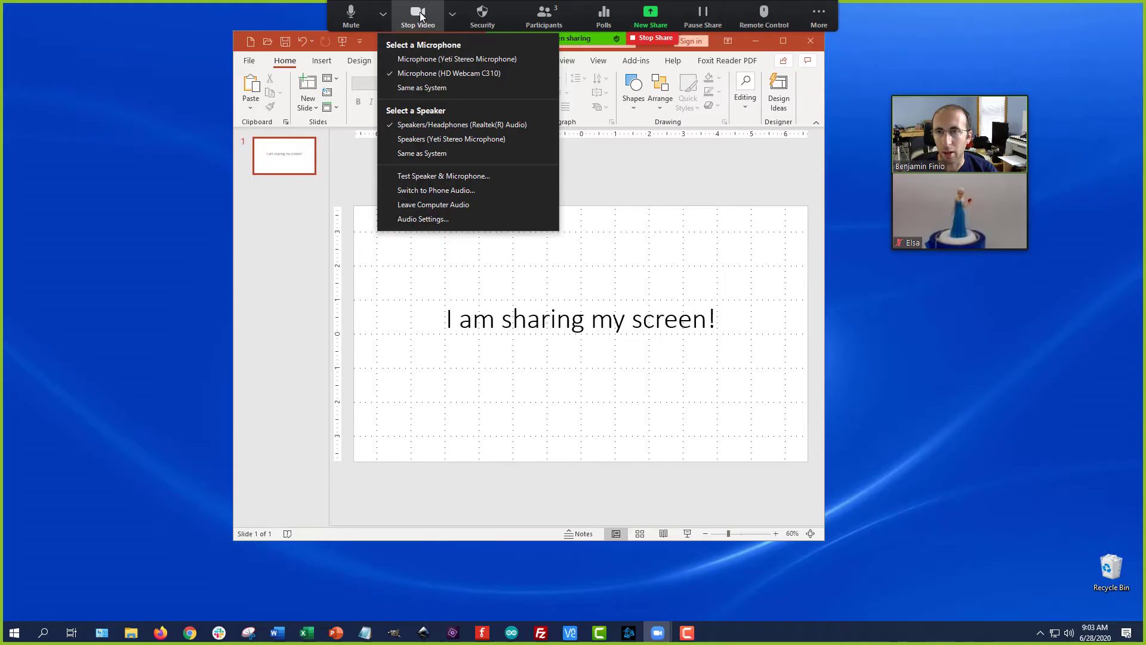
pyautogui.click(452, 13)
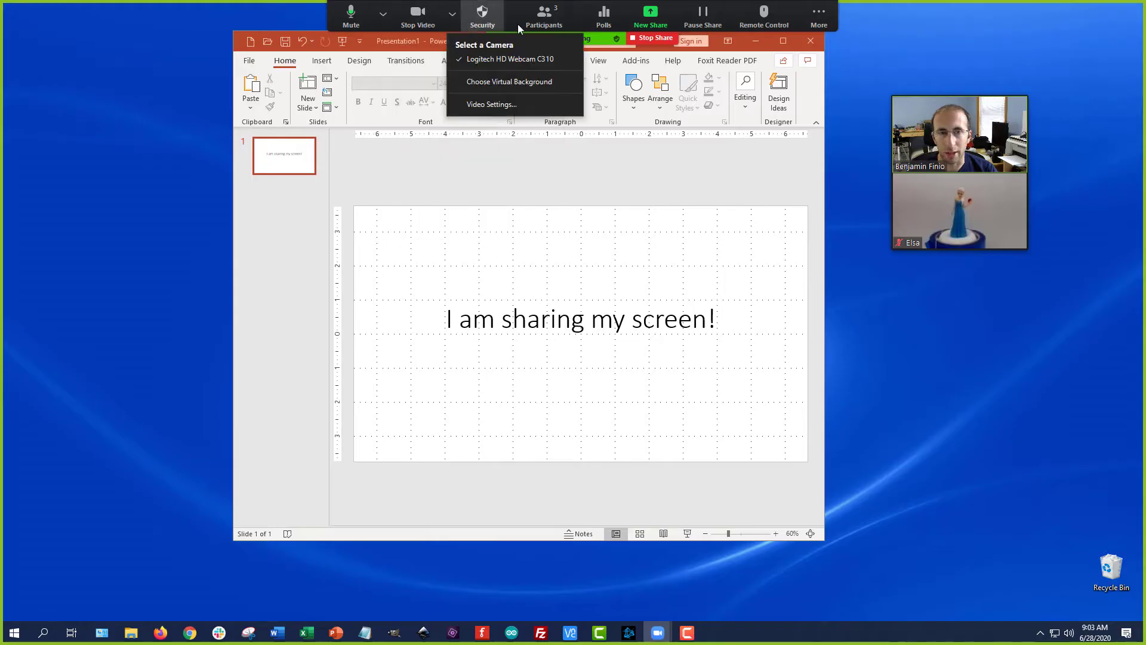
# Step: Minimize the PowerPoint window, restore it and move it to the upper-left area of the desktop
pyautogui.click(756, 40)
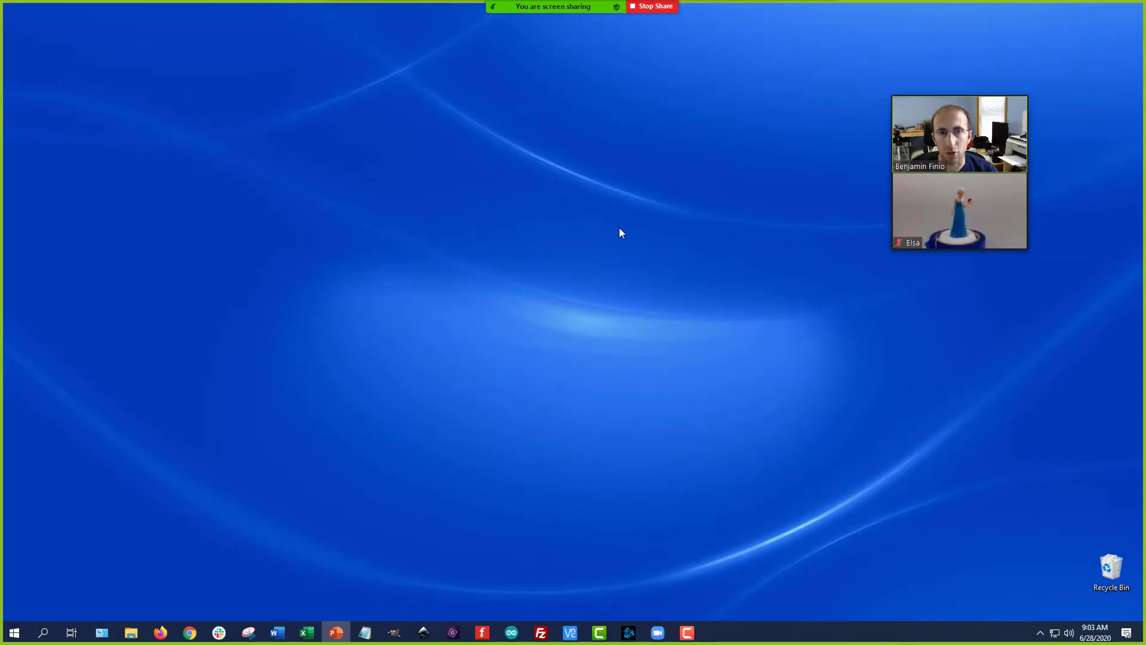
pyautogui.moveTo(334, 634)
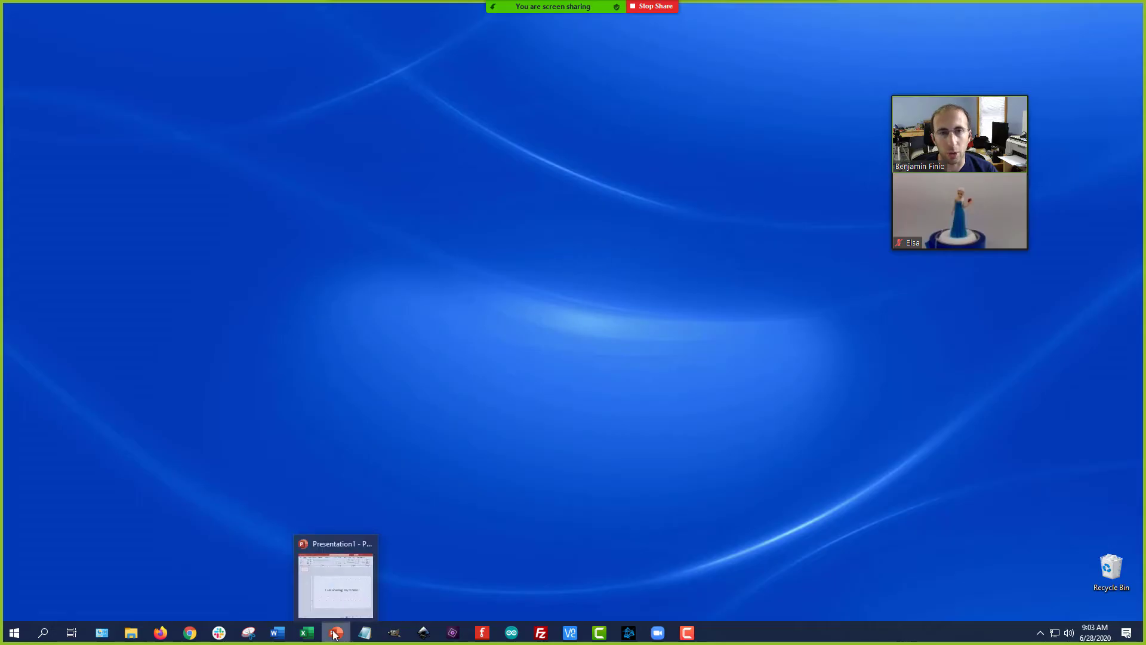
pyautogui.click(335, 634)
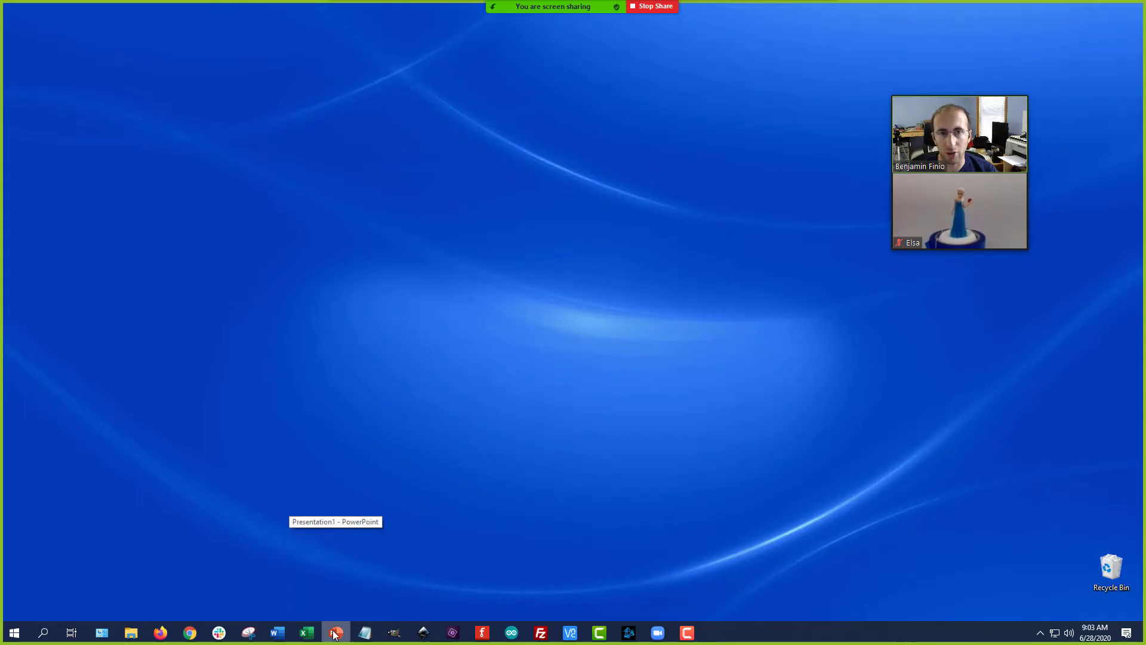
pyautogui.moveTo(649, 52); pyautogui.dragTo(428, 31)
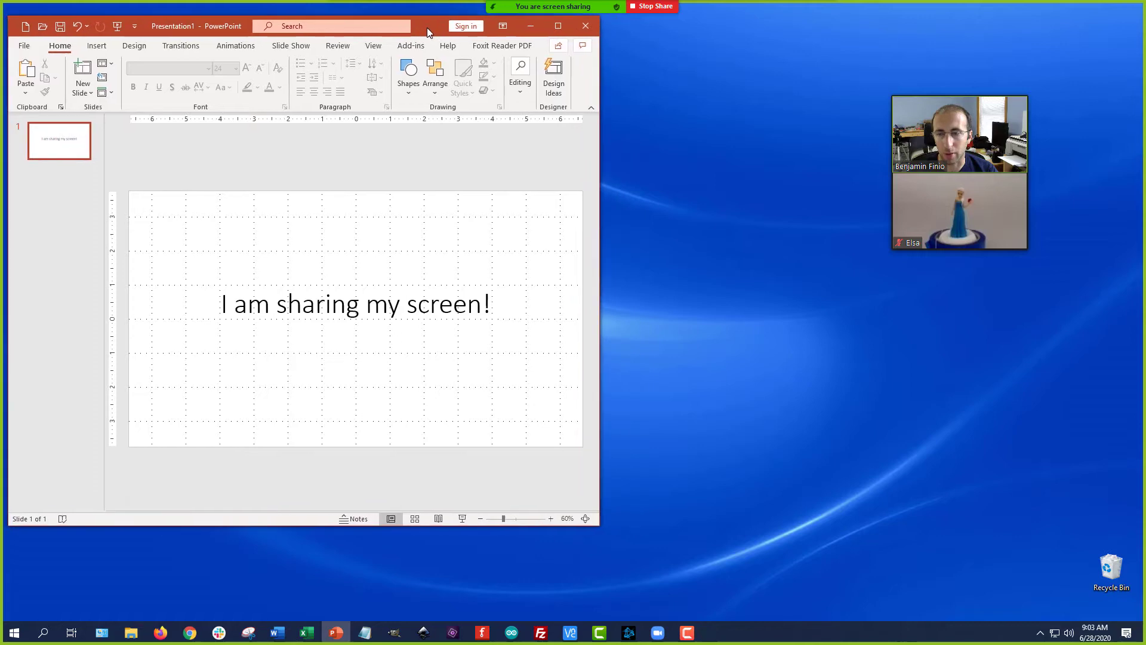
# Step: Open a blank Excel workbook and resize its window and the PowerPoint window so they sit side by side
pyautogui.click(307, 632)
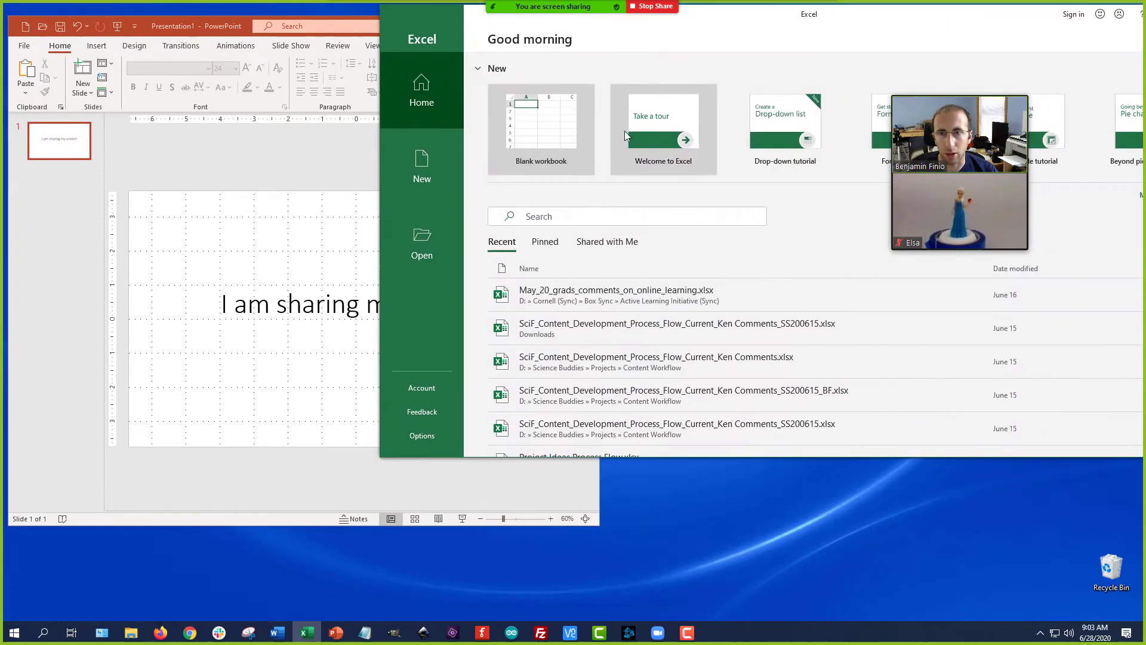
pyautogui.click(574, 113)
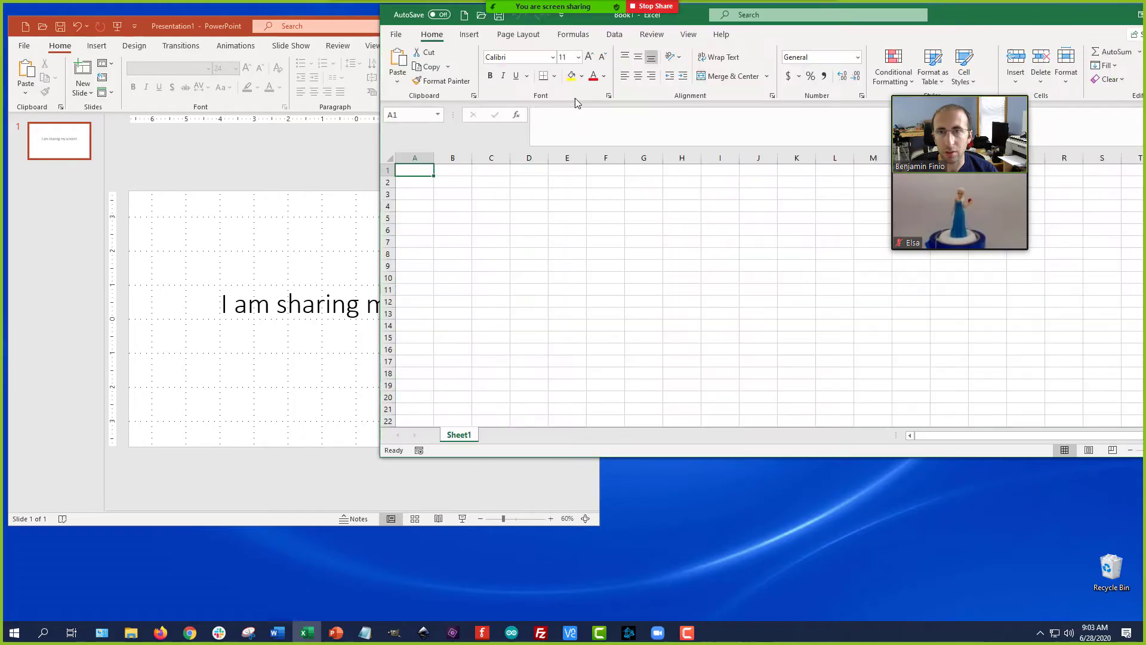
pyautogui.moveTo(972, 24); pyautogui.dragTo(879, 27)
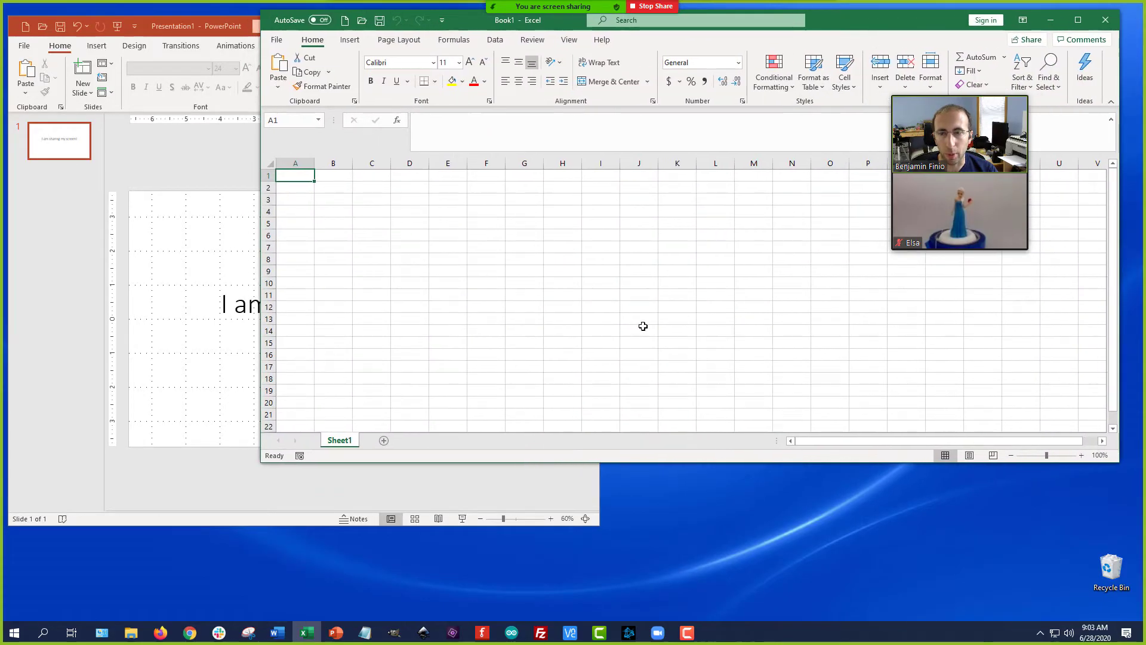
pyautogui.moveTo(260, 465); pyautogui.dragTo(619, 600)
pyautogui.click(424, 34)
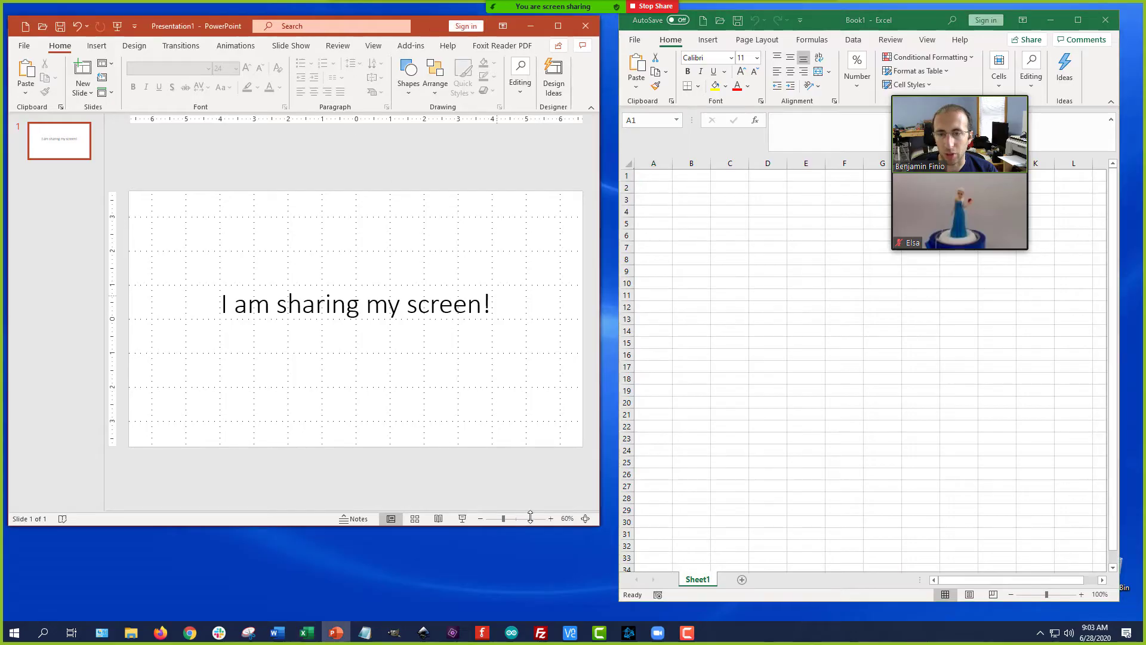
pyautogui.moveTo(601, 523); pyautogui.dragTo(605, 603)
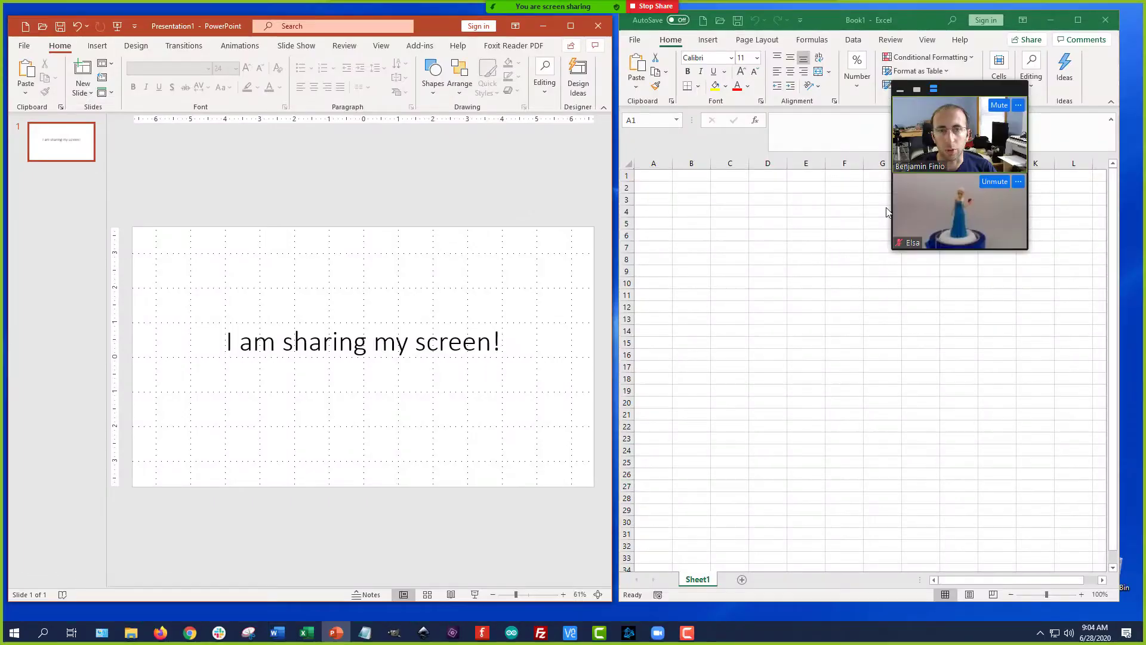
# Step: Move the floating participant video over the worksheet, and minimize both the PowerPoint and Excel windows
pyautogui.moveTo(599, 5)
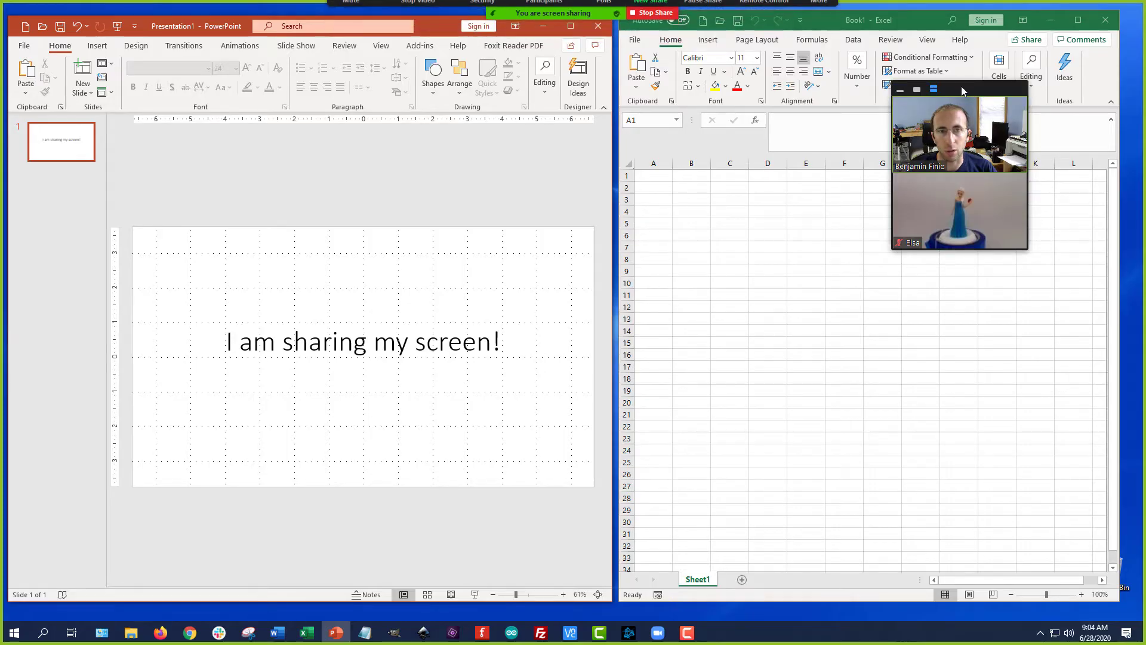
pyautogui.moveTo(961, 86); pyautogui.dragTo(891, 178)
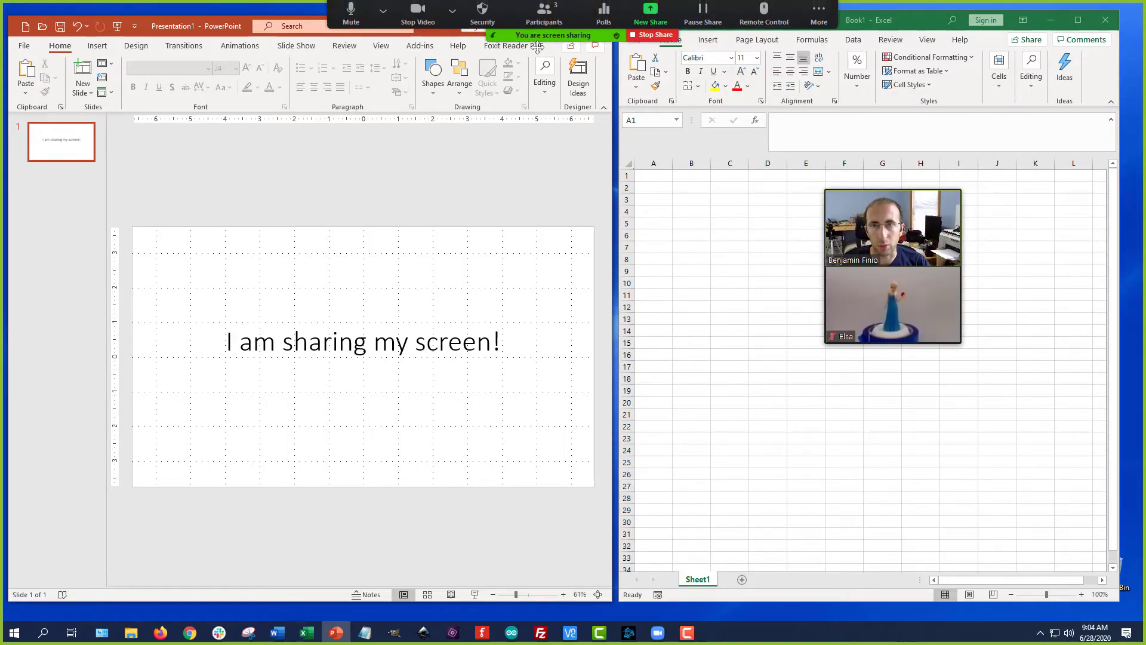
pyautogui.click(544, 27)
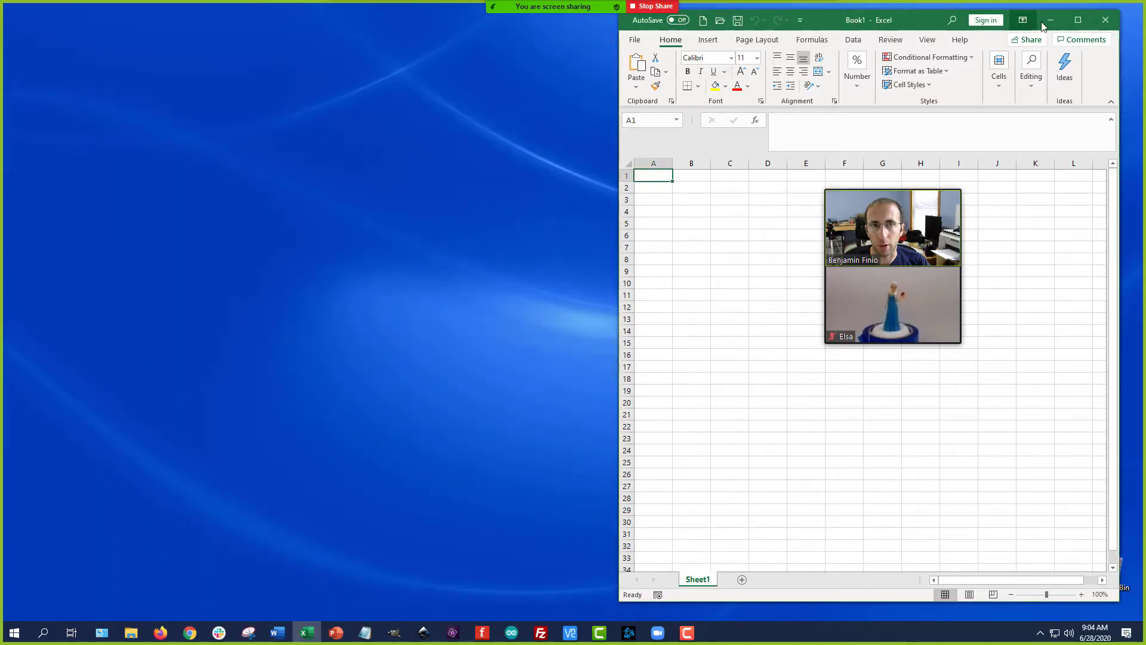
pyautogui.click(1050, 21)
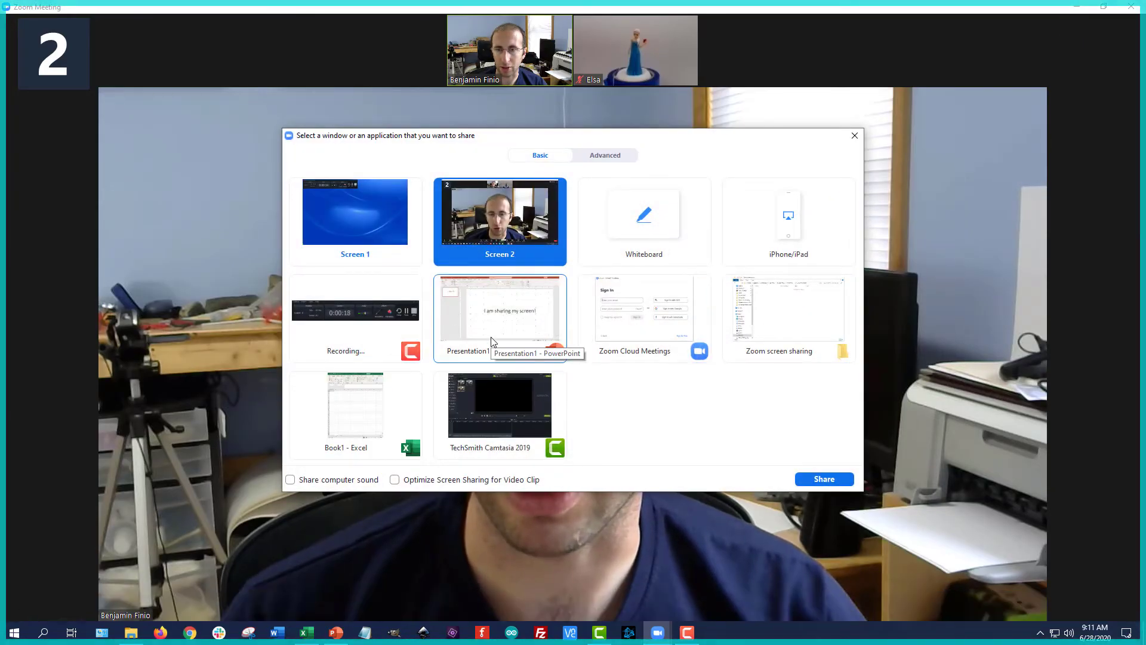
# Step: Share only the Presentation1 - PowerPoint window and move the participant video off the slide text
pyautogui.click(492, 341)
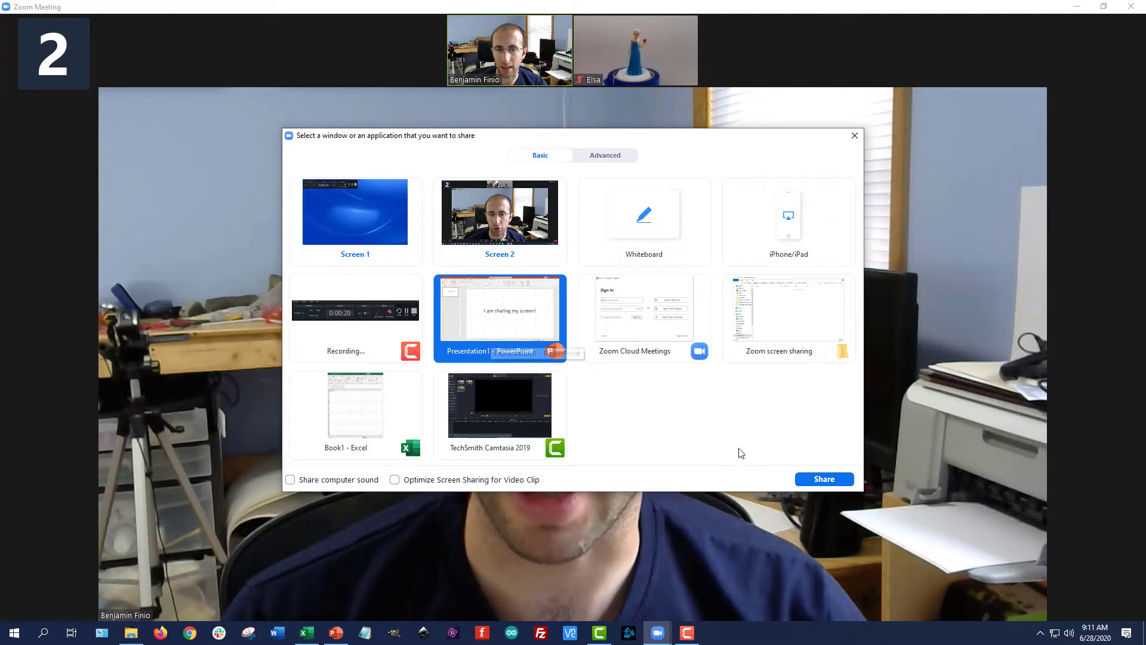
pyautogui.click(813, 480)
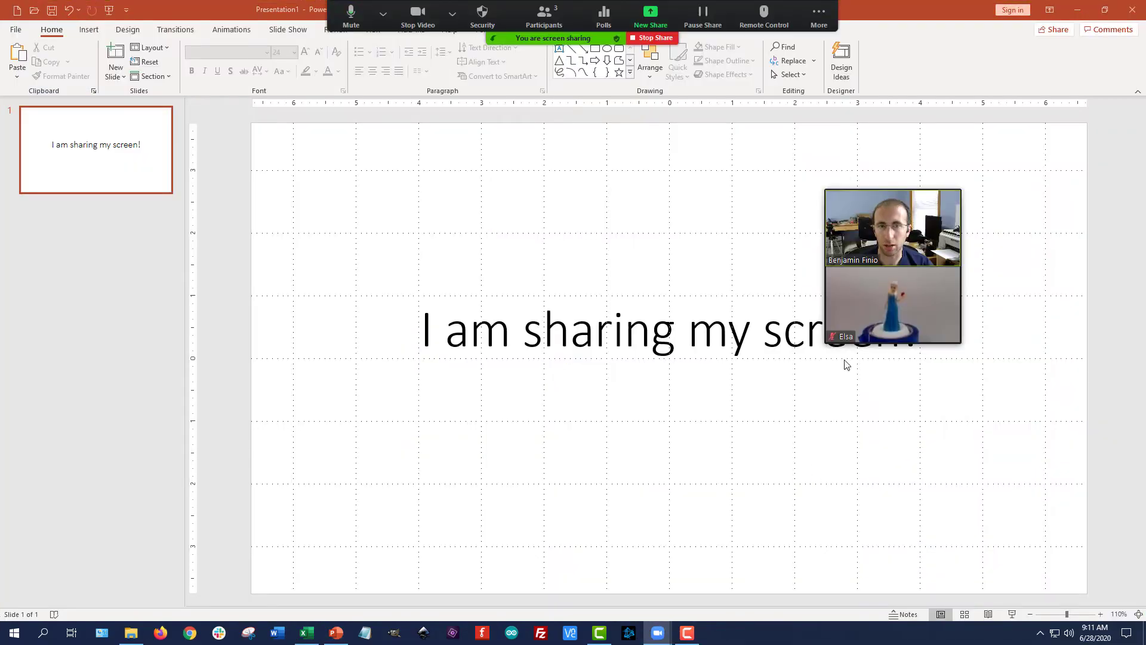
pyautogui.moveTo(893, 188); pyautogui.dragTo(987, 117)
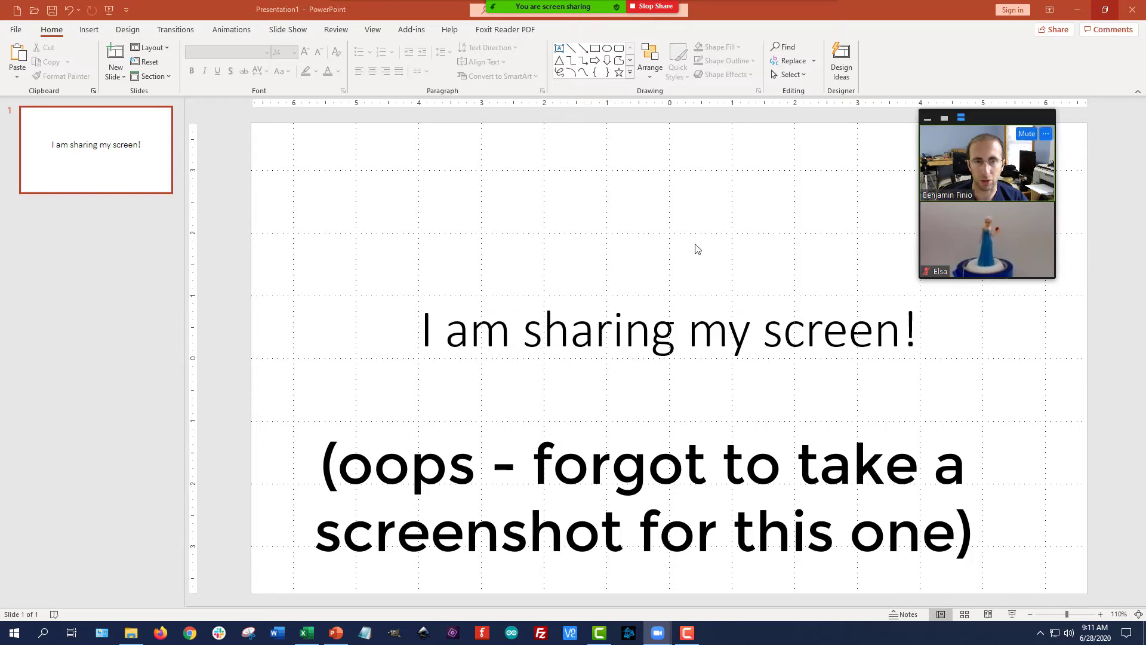
# Step: Start the slide show, swap Presenter View and Slide Show between the displays, and end the show
pyautogui.click(1013, 617)
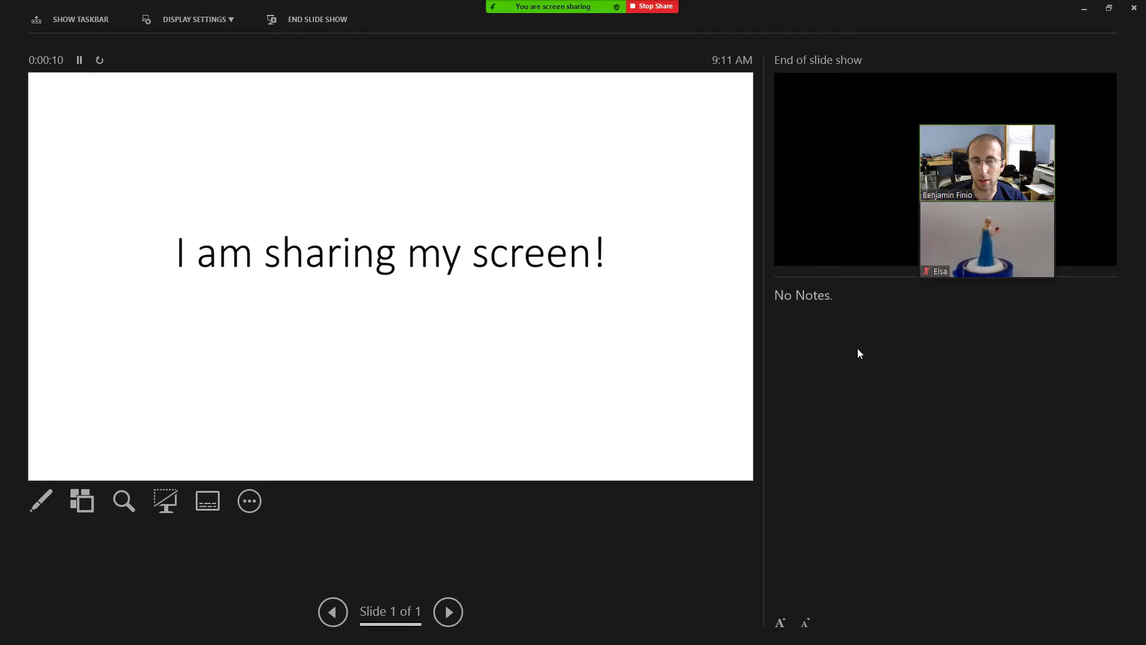
pyautogui.click(228, 23)
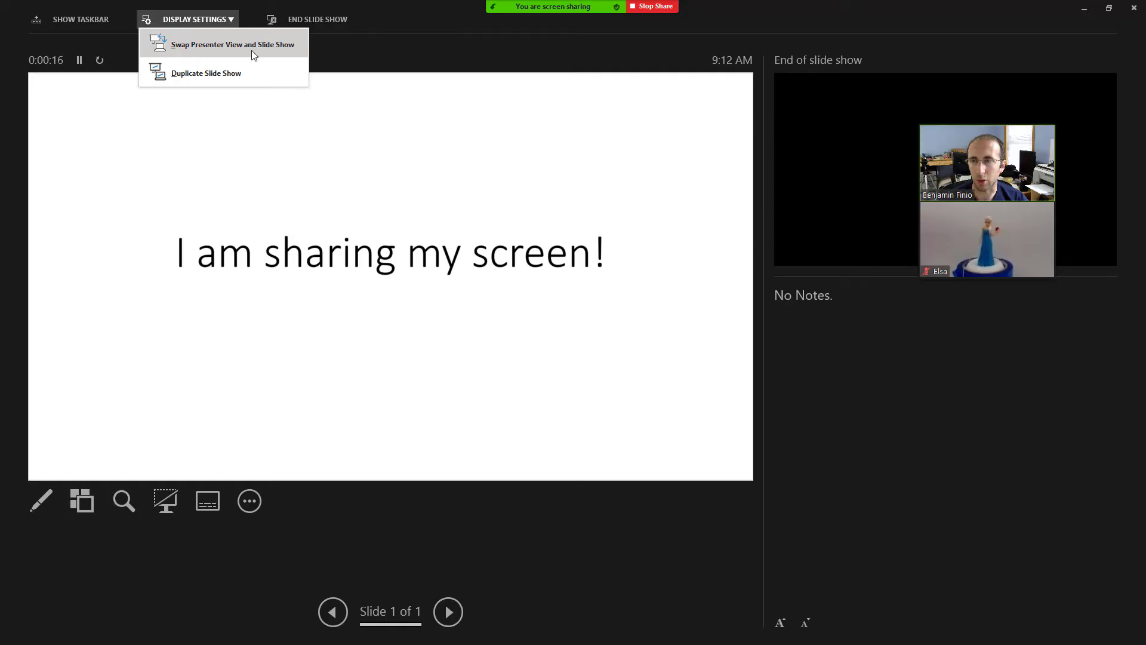
pyautogui.click(252, 50)
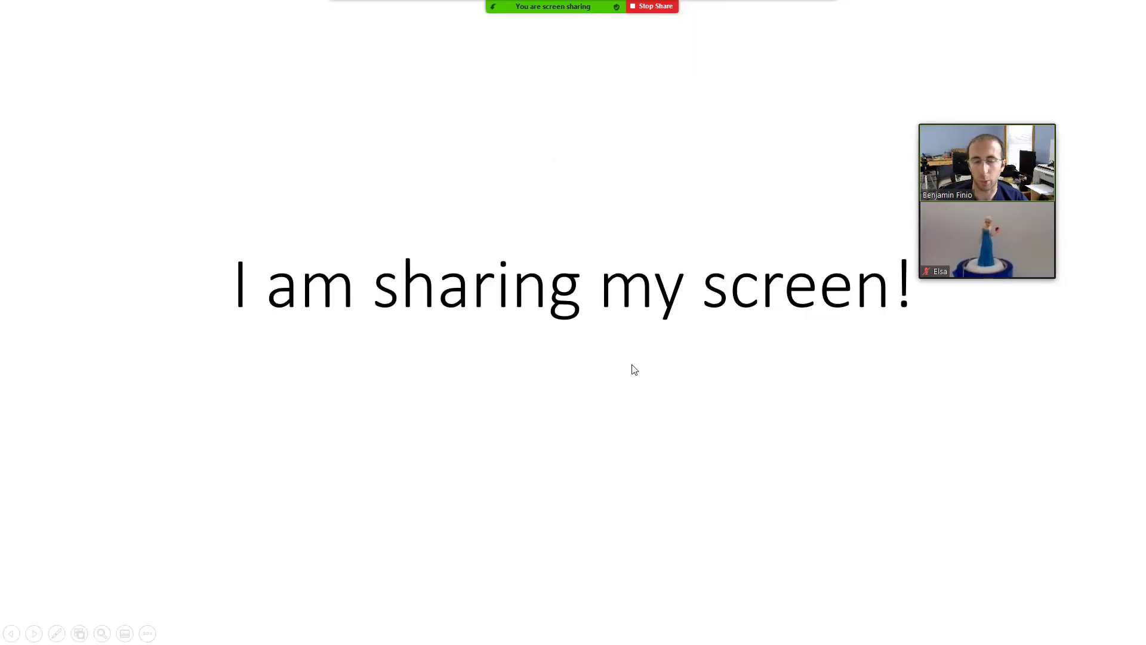
pyautogui.press('Escape')
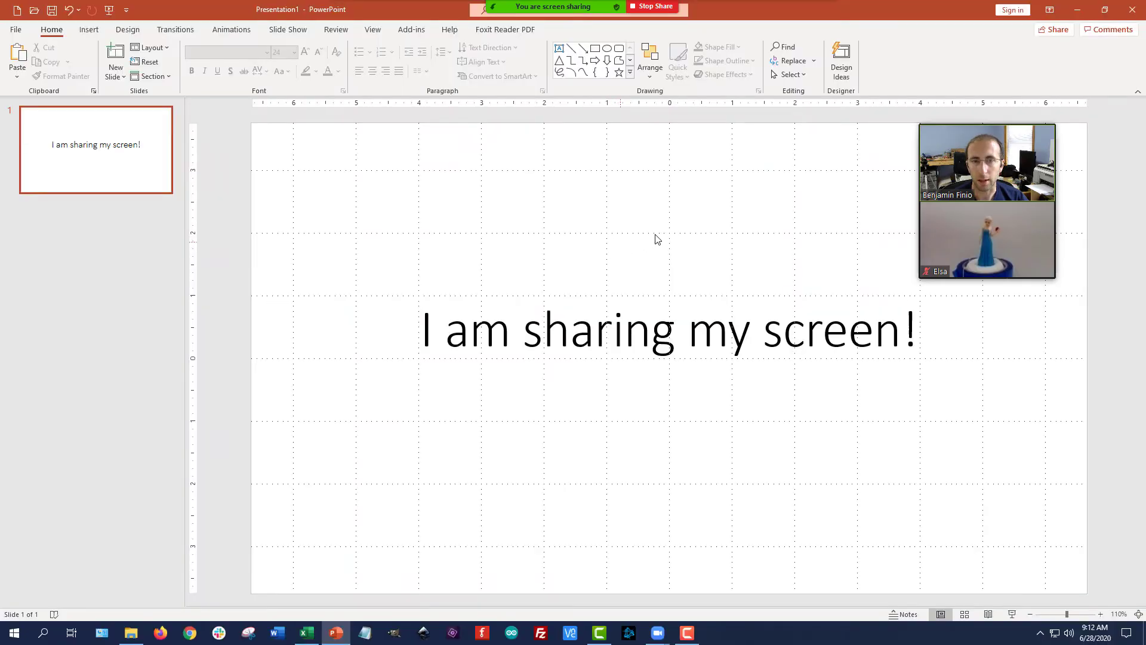
# Step: Restore the shared PowerPoint window down from full screen, shift it across the desktop and minimize it
pyautogui.click(1105, 10)
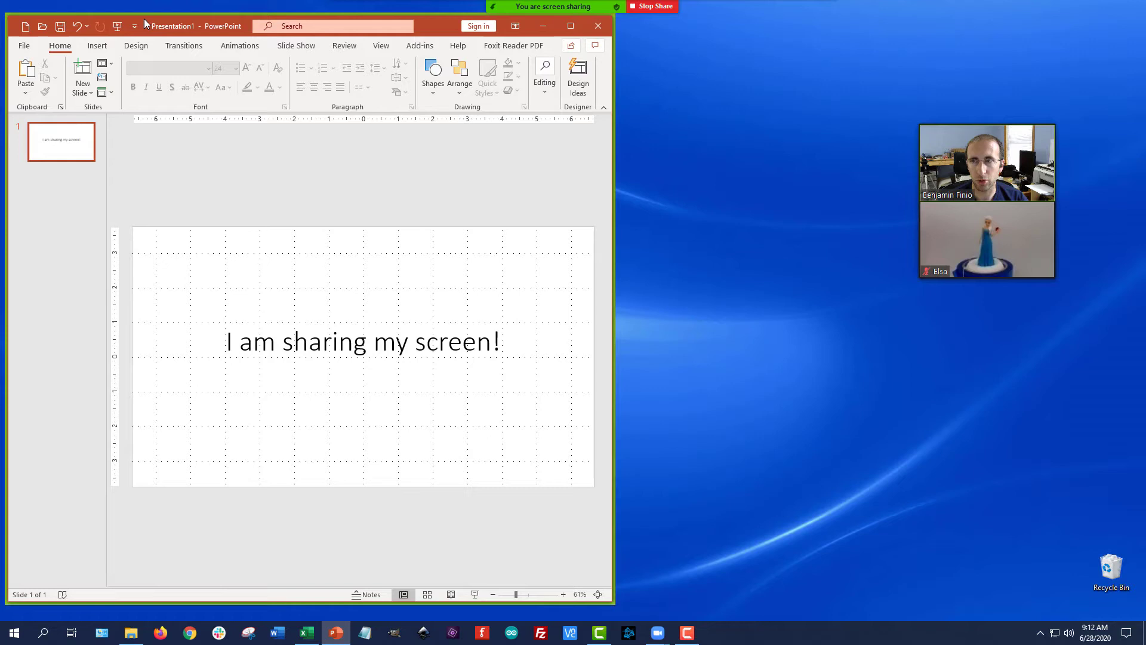
pyautogui.moveTo(145, 19); pyautogui.dragTo(218, 26)
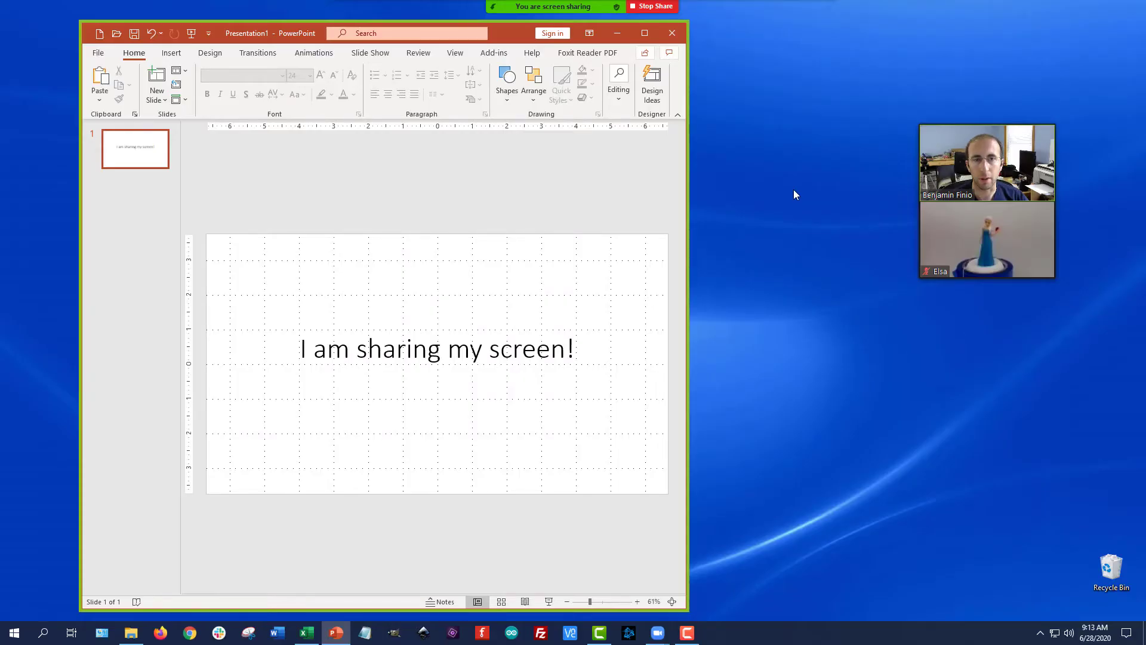
pyautogui.click(619, 39)
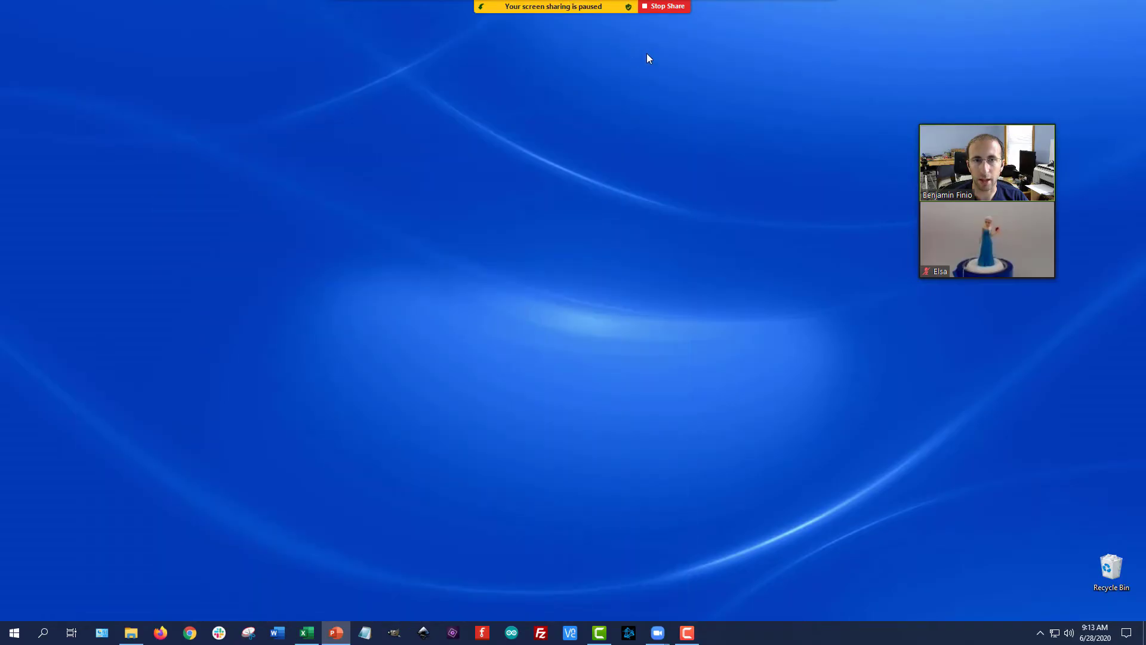
pyautogui.moveTo(550, 43)
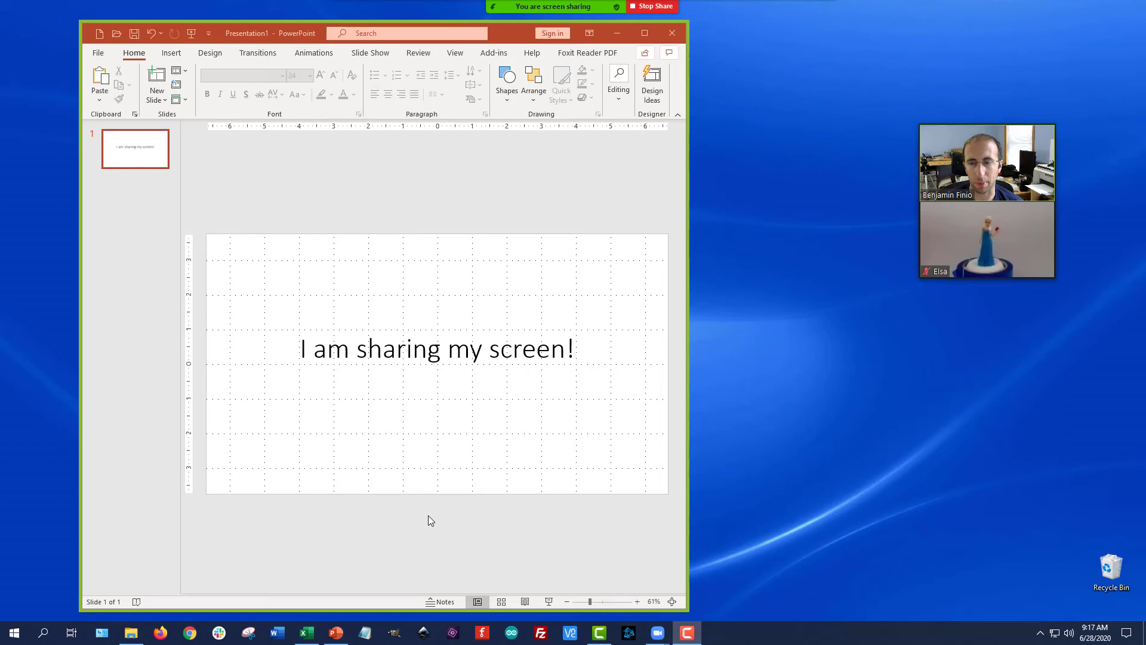
# Step: Bring up the Book1 Excel workbook and move it so it overlaps the shared PowerPoint window in front
pyautogui.click(307, 634)
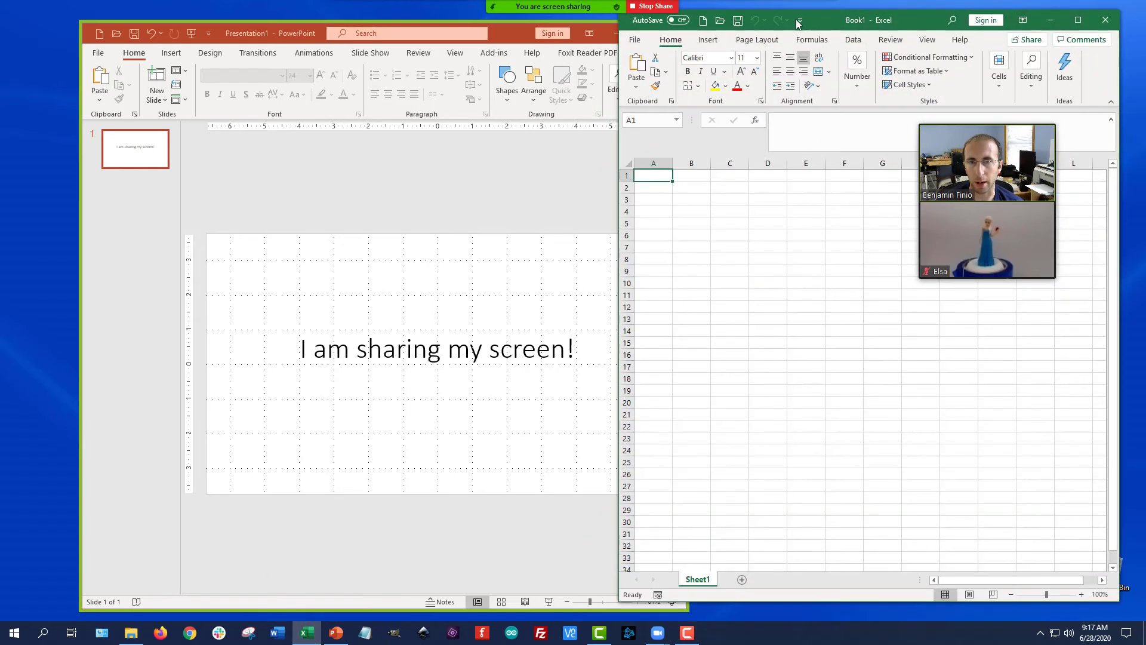
pyautogui.moveTo(918, 22); pyautogui.dragTo(692, 40)
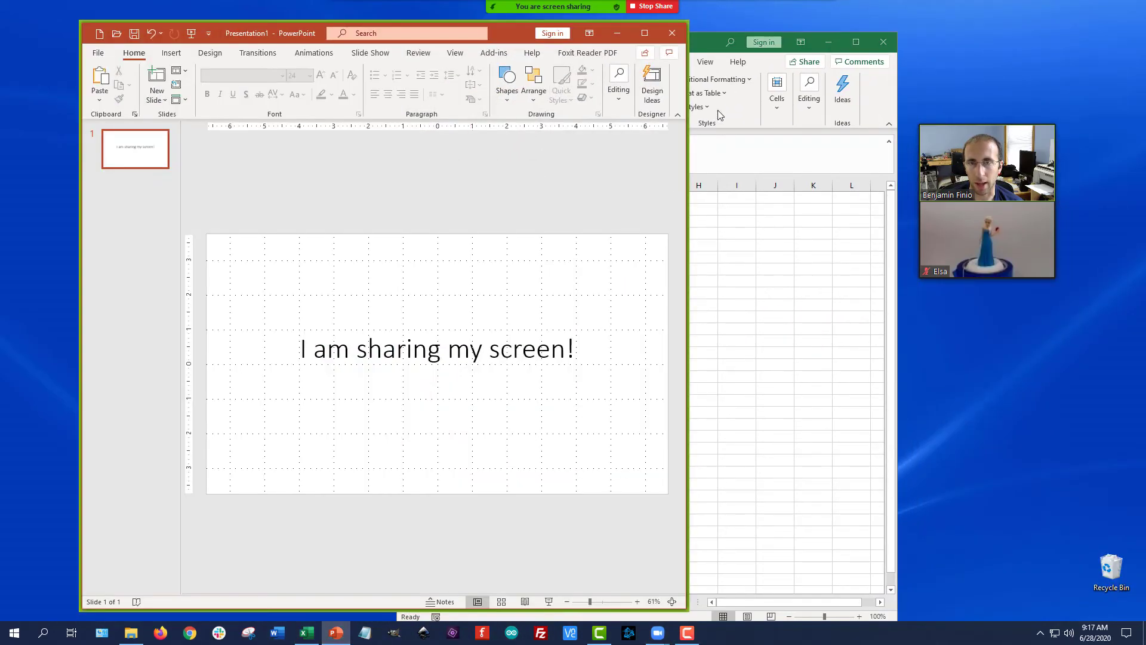
pyautogui.click(711, 48)
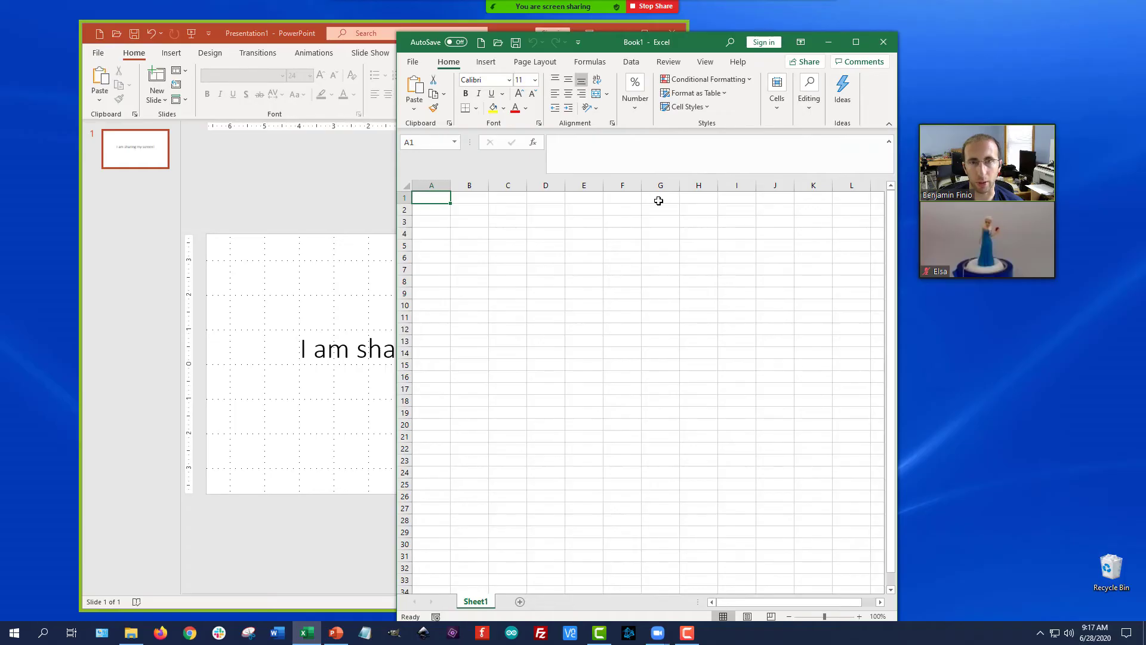
# Step: Stop sharing the PowerPoint window, choose Book1 - Excel as the next share source, and move the selection dialog aside
pyautogui.click(649, 7)
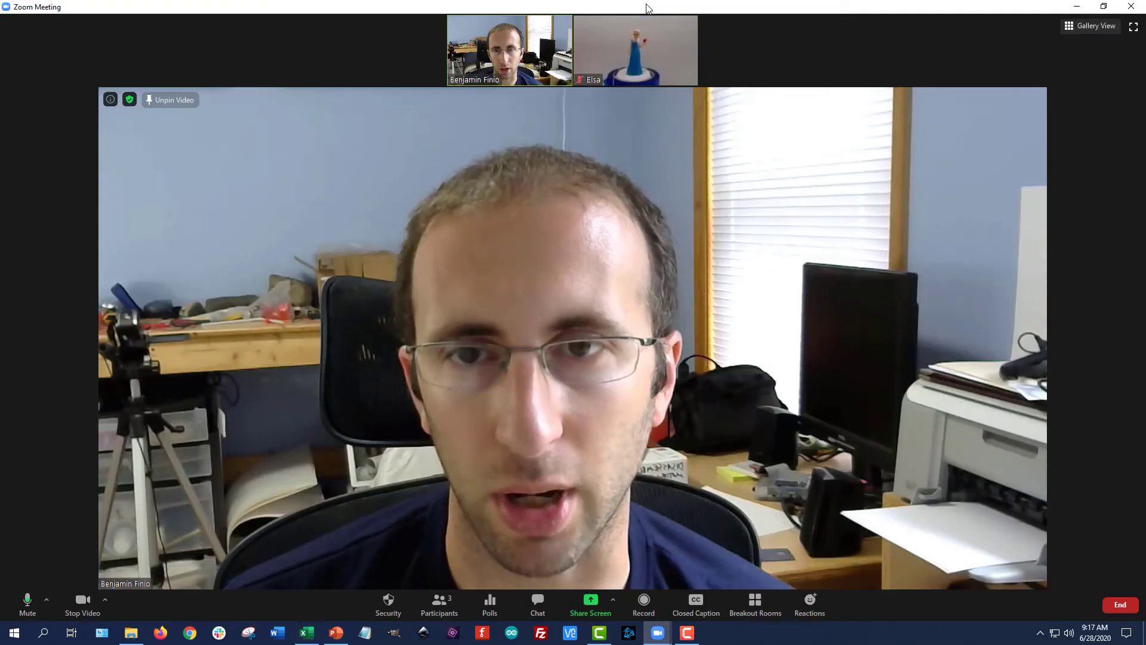
pyautogui.click(590, 606)
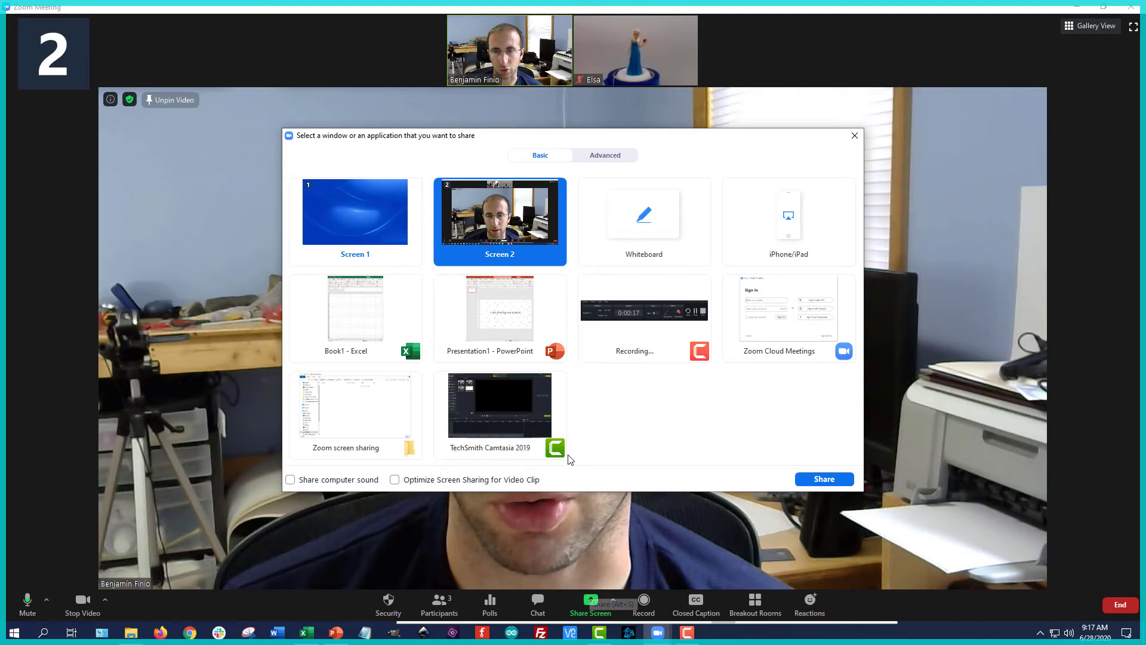
pyautogui.click(381, 332)
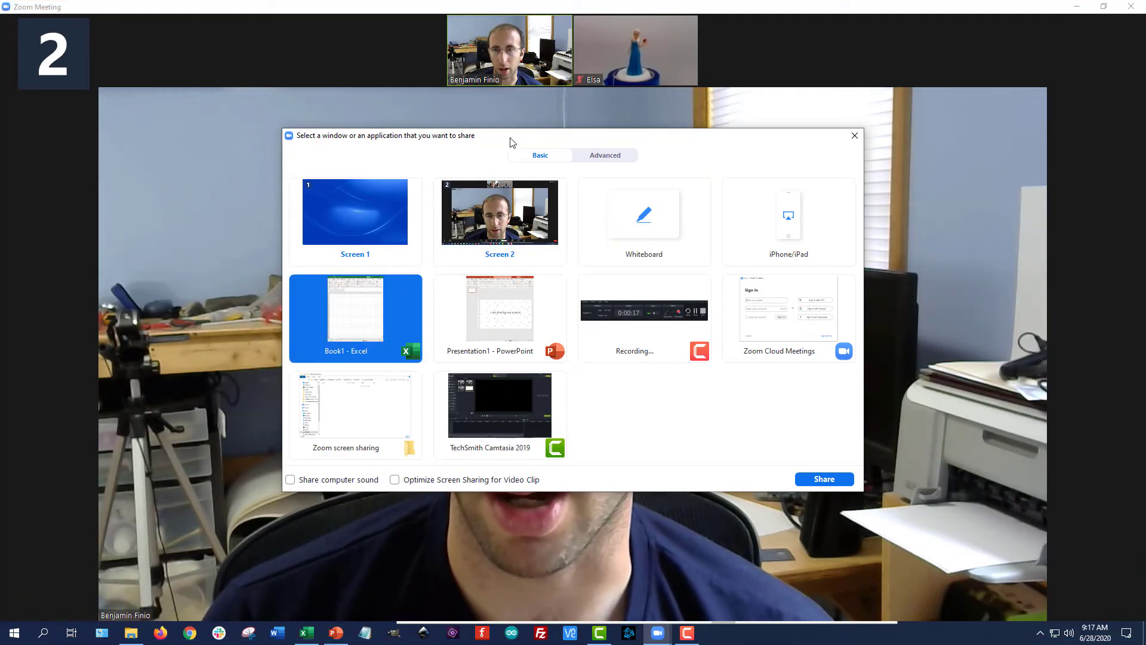
pyautogui.moveTo(521, 146); pyautogui.dragTo(860, 98)
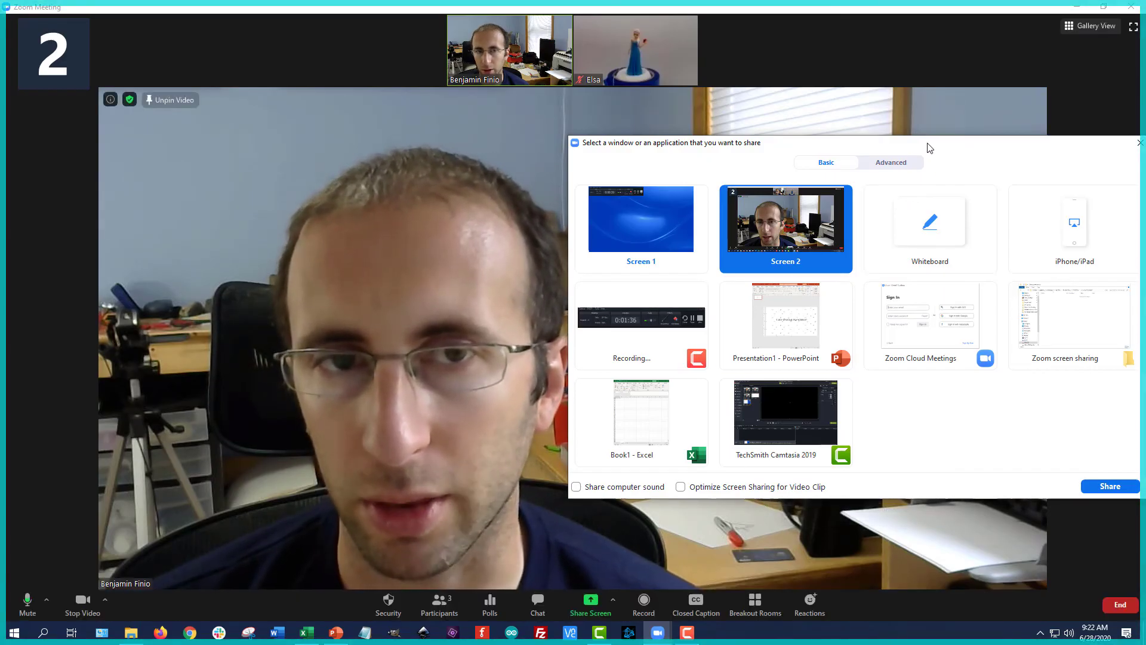
# Step: Examine the advanced sharing options Portion of Screen, Music or Computer Sound Only, and Content from 2nd Camera, ending on the last one
pyautogui.moveTo(927, 144); pyautogui.dragTo(898, 142)
pyautogui.click(873, 161)
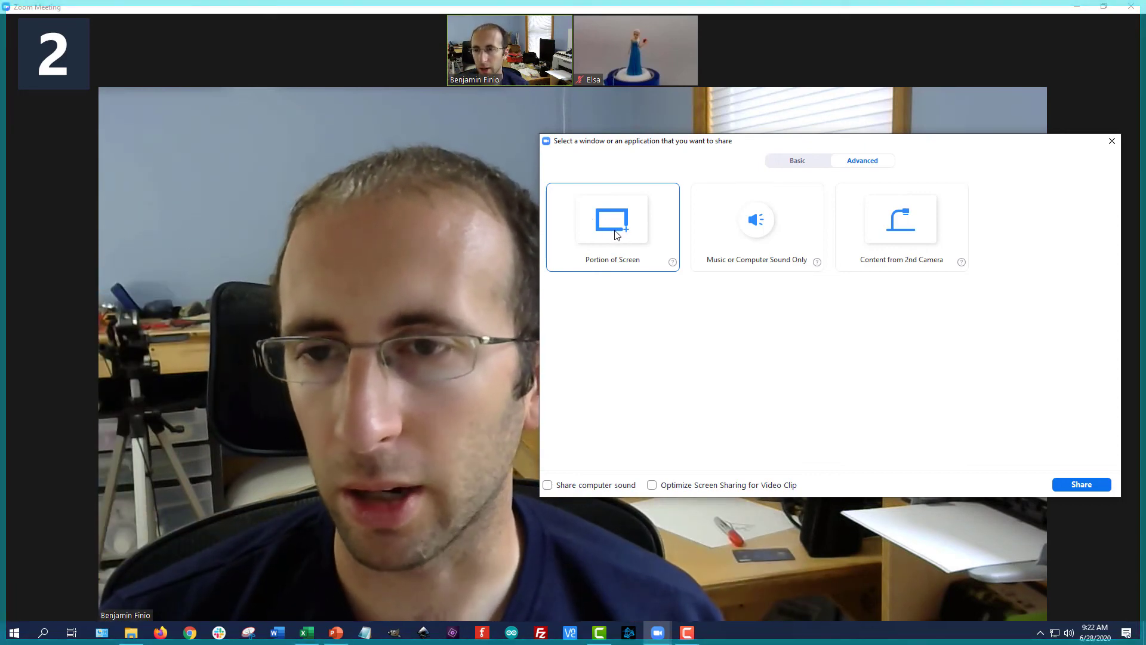
pyautogui.click(758, 232)
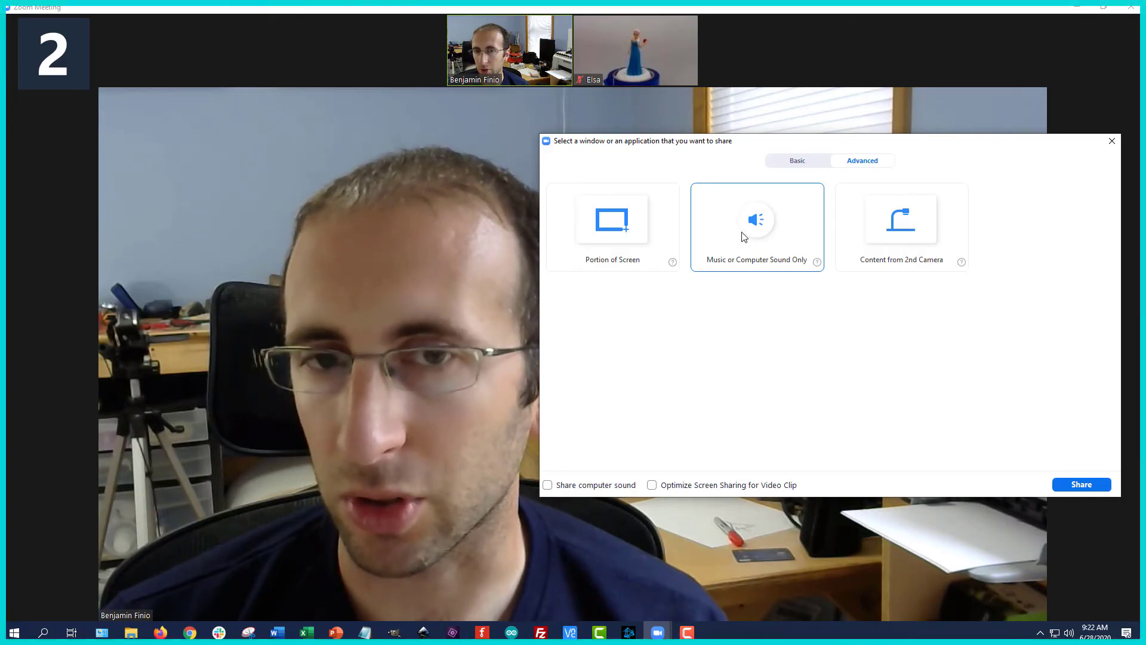
pyautogui.click(900, 227)
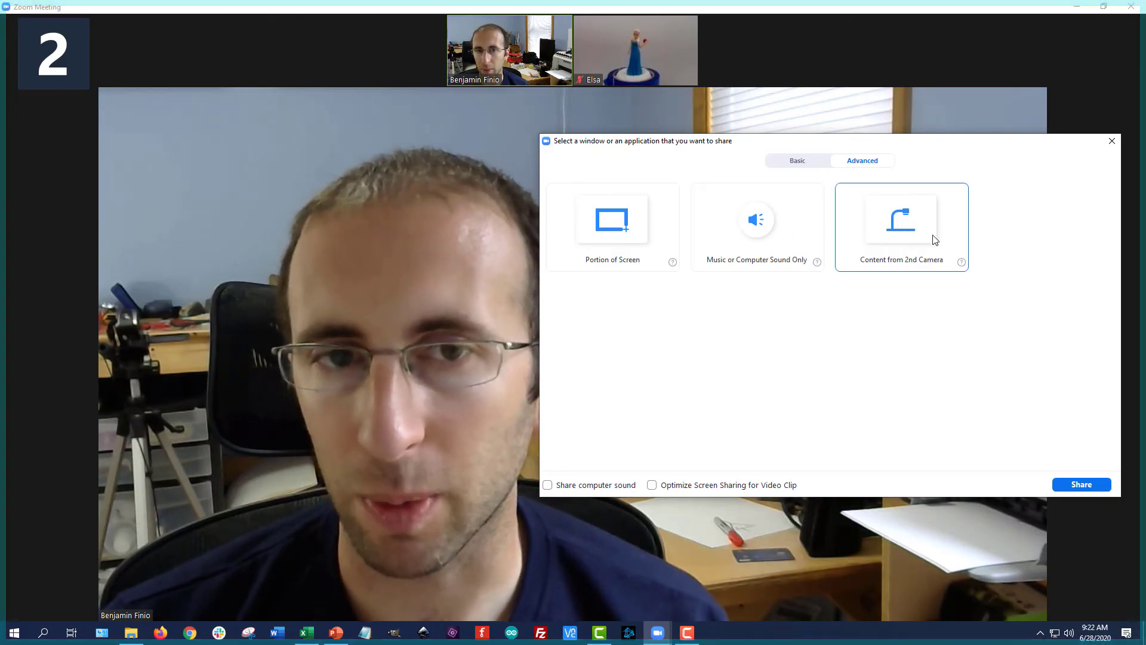